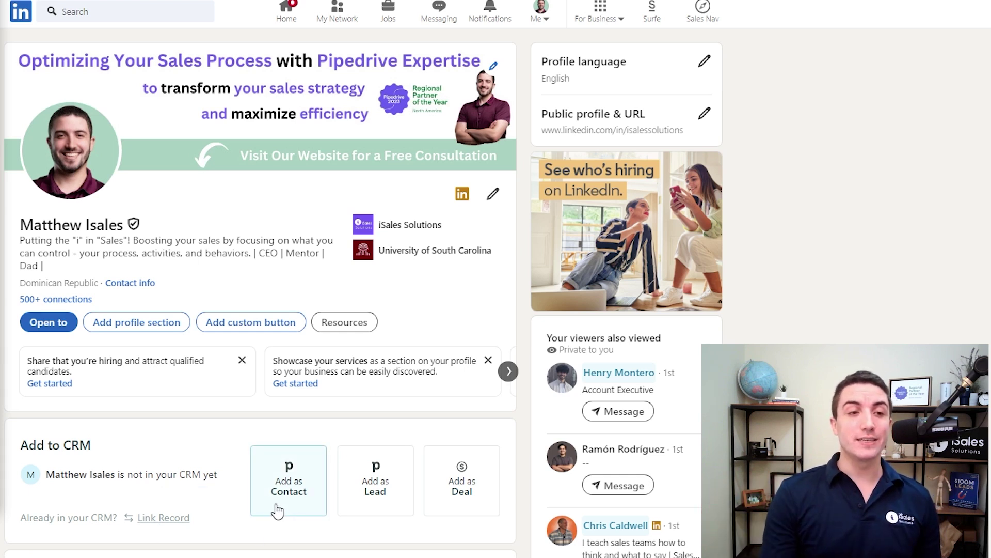
# Add the LinkedIn person to Pipedrive as a contact with organization iSales Solutions LLC
pyautogui.click(314, 484)
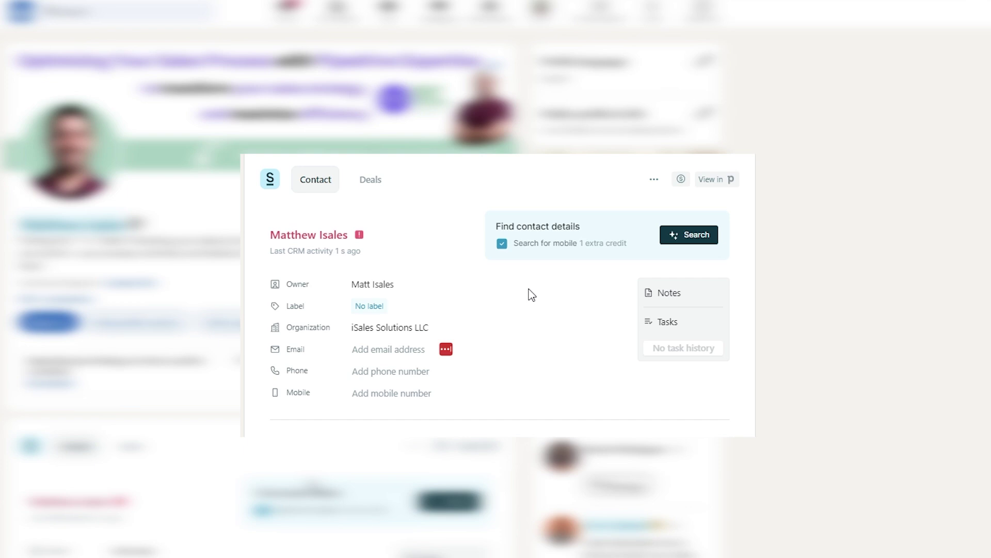
pyautogui.scroll(-2, 293, 490)
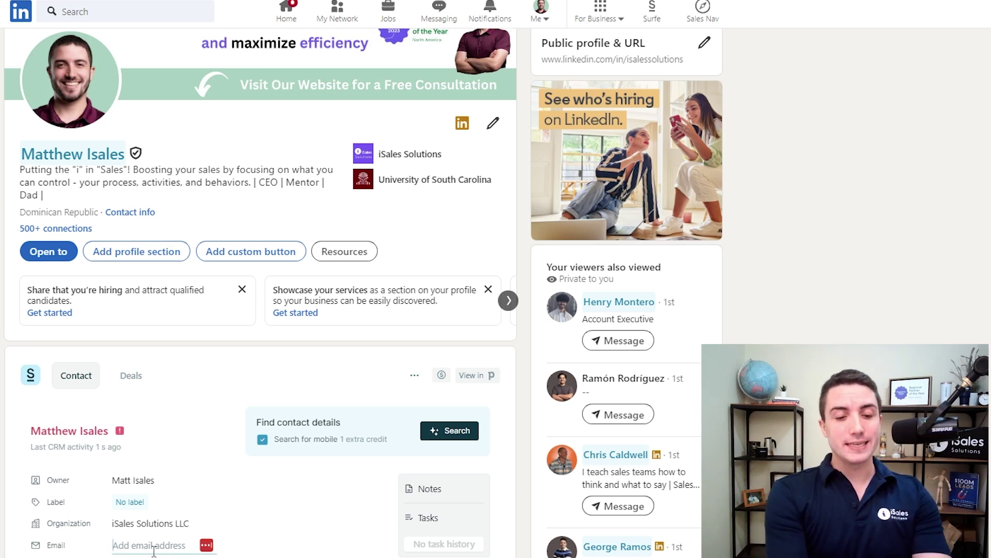
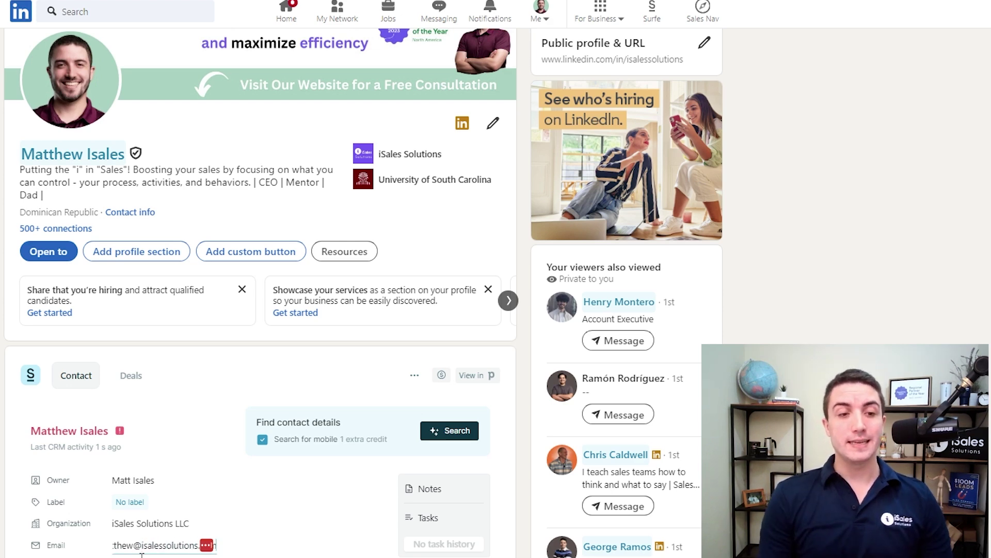
# Fill in the contact's work e-mail address and save it to the record
pyautogui.scroll(-3, 214, 552)
pyautogui.click(316, 480)
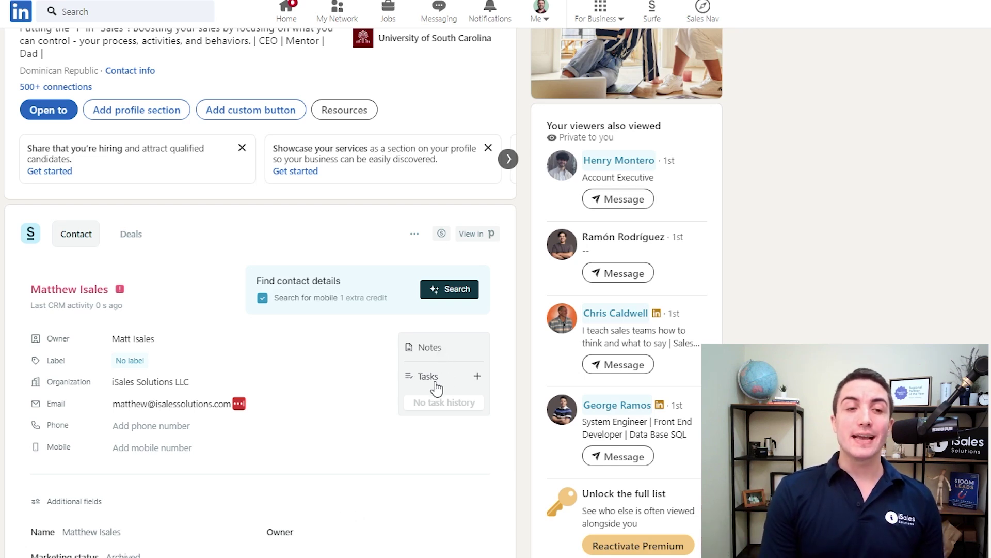
pyautogui.scroll(3, 438, 377)
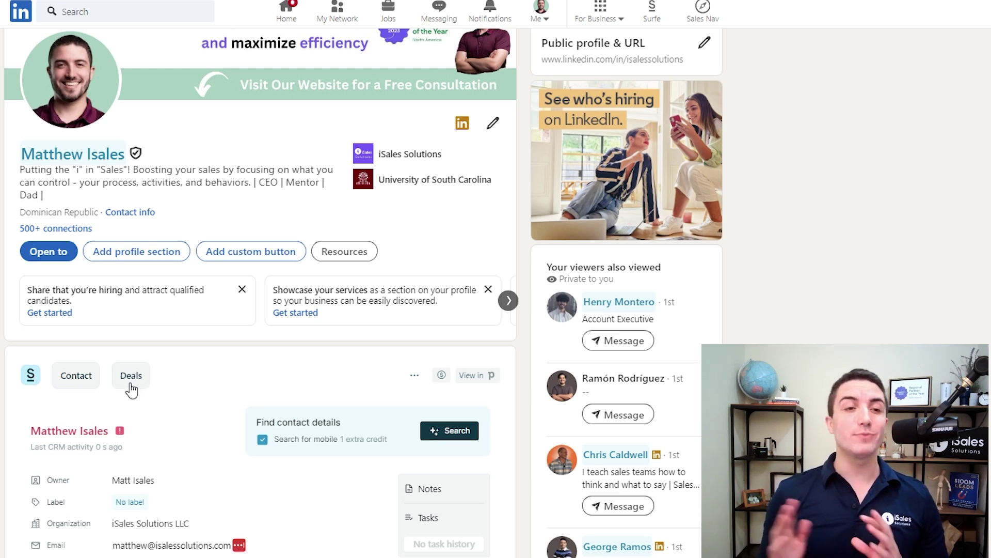
pyautogui.scroll(2, 222, 217)
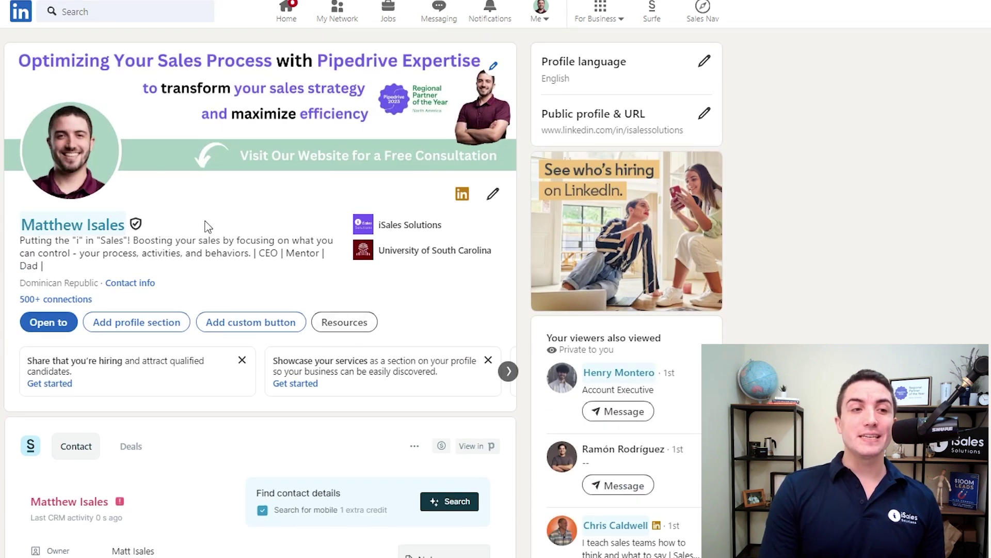
pyautogui.moveTo(137, 226)
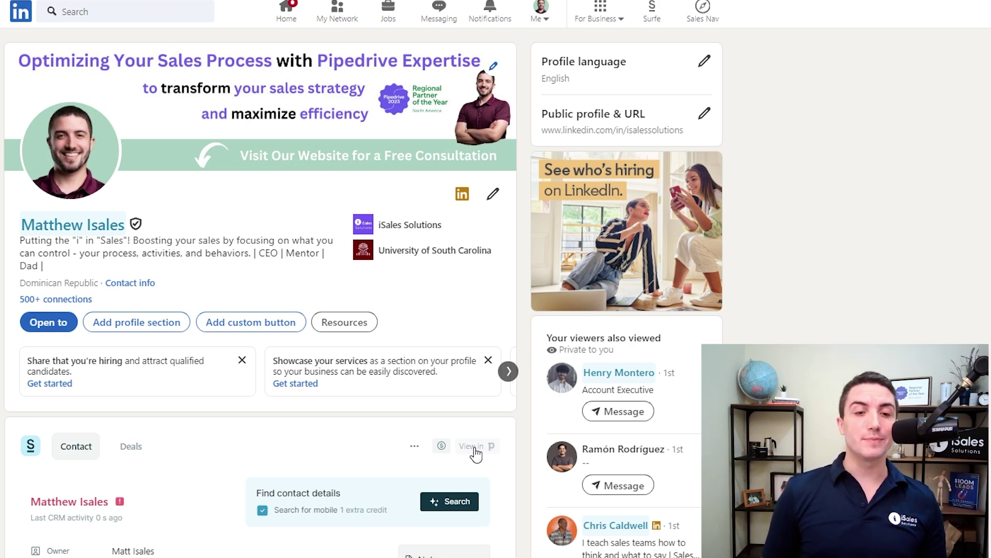
pyautogui.scroll(-3, 475, 455)
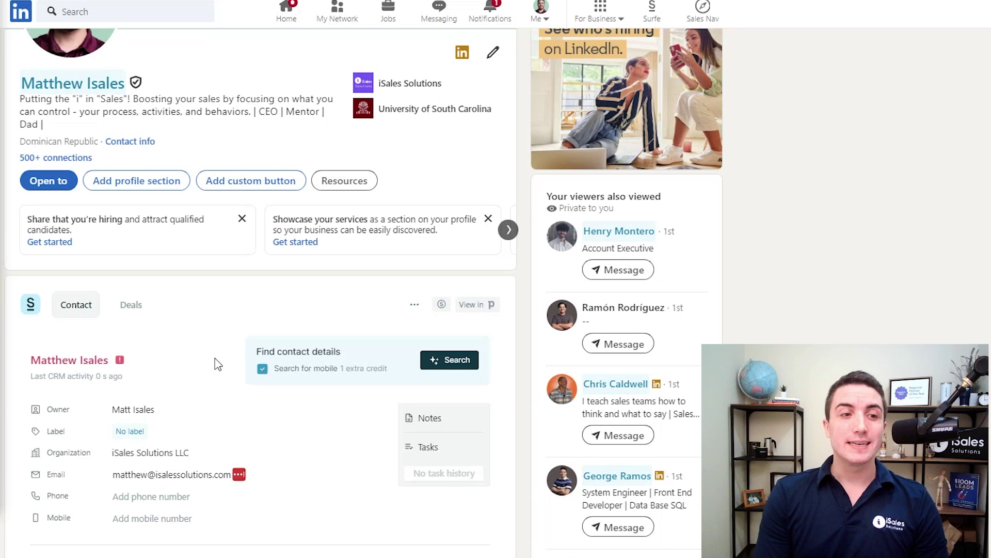
# Open the contact's Pipedrive person page showing e-mail, iSales Solutions LLC and LinkedIn URL
pyautogui.click(480, 309)
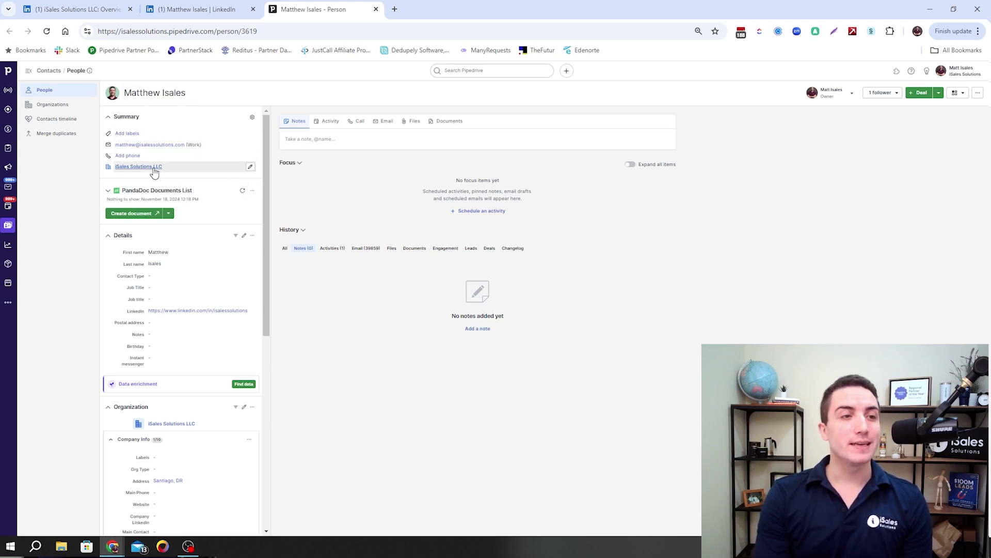
pyautogui.moveTo(150, 174)
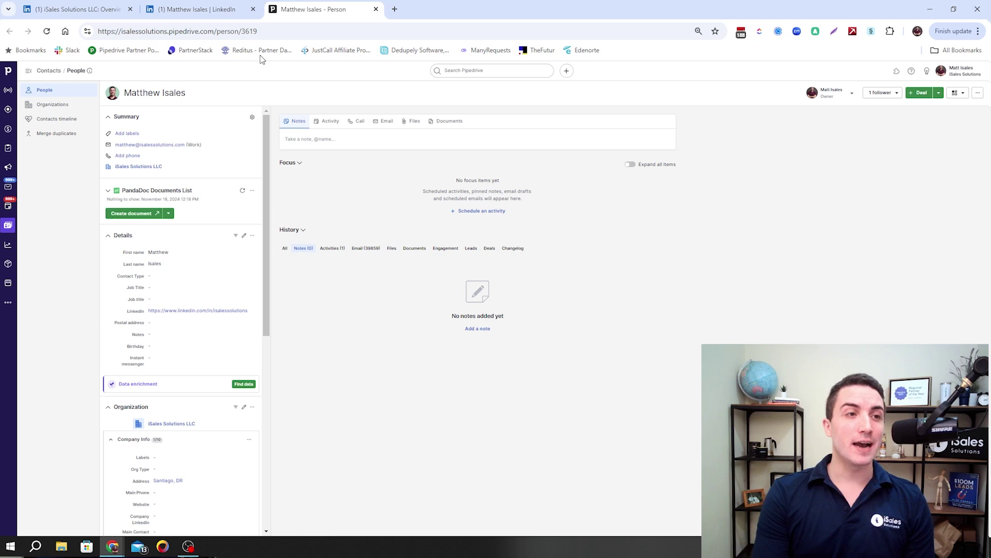
# Save a note titled as a partnership-opportunities follow-up with the contact, then close Notes
pyautogui.click(217, 11)
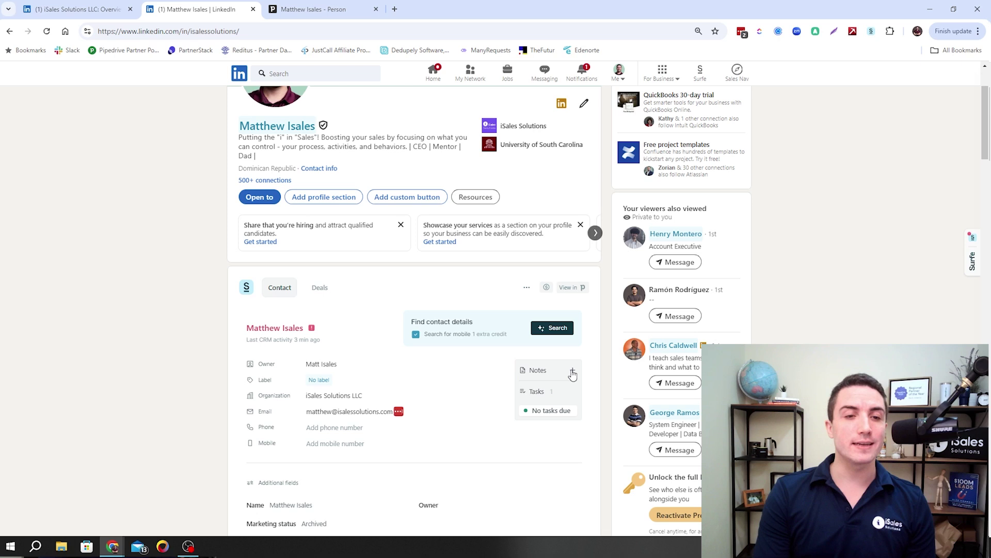
pyautogui.click(572, 372)
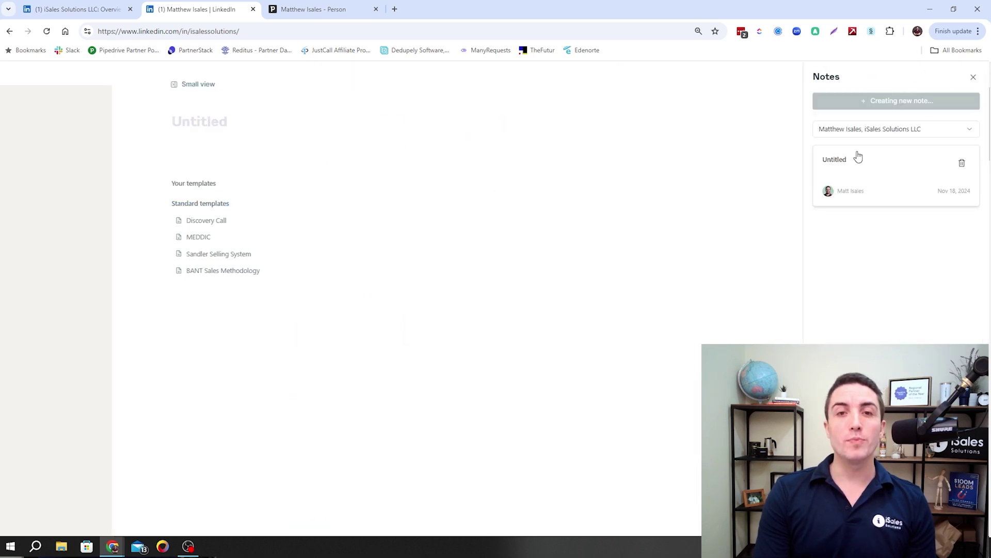
pyautogui.click(166, 85)
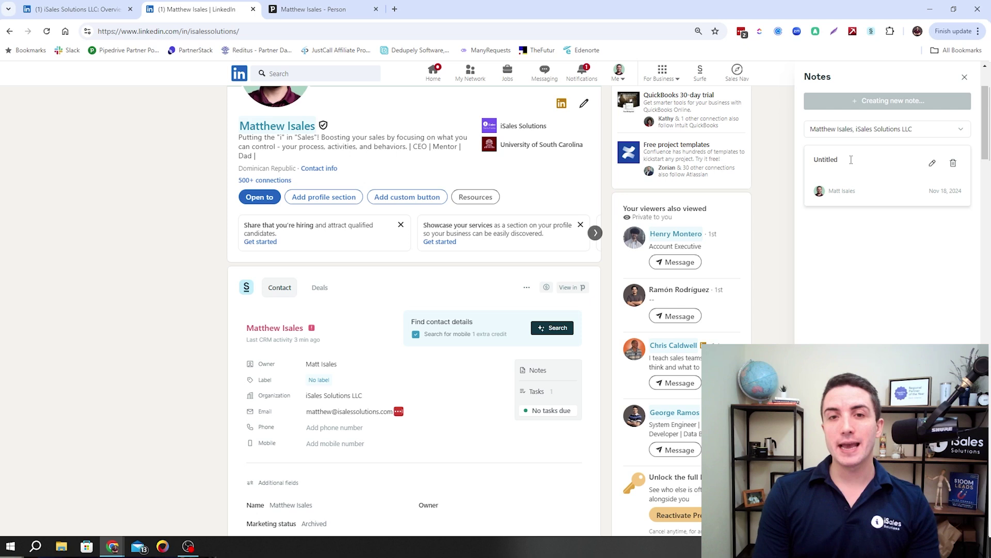
pyautogui.click(851, 159)
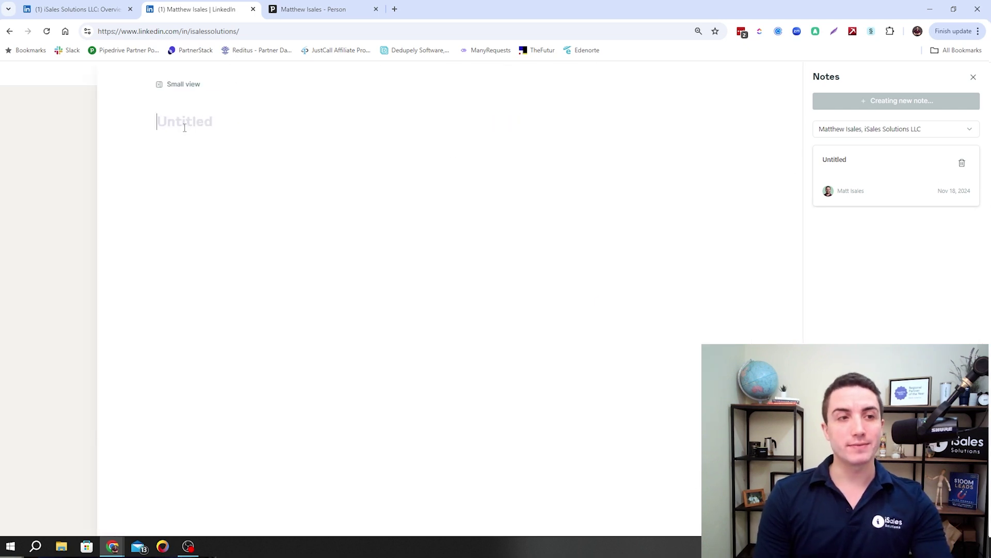
pyautogui.write('Follo')
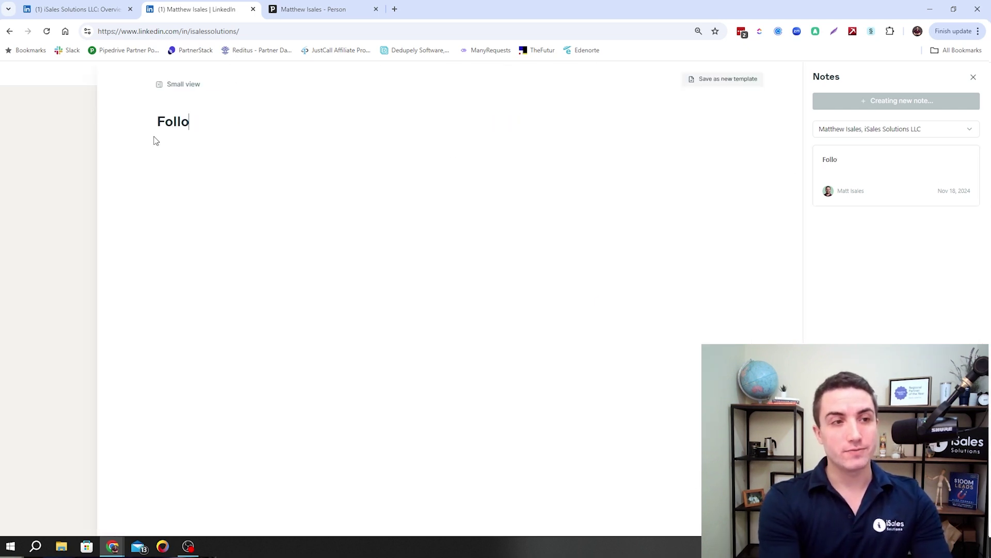
pyautogui.write('w Up with')
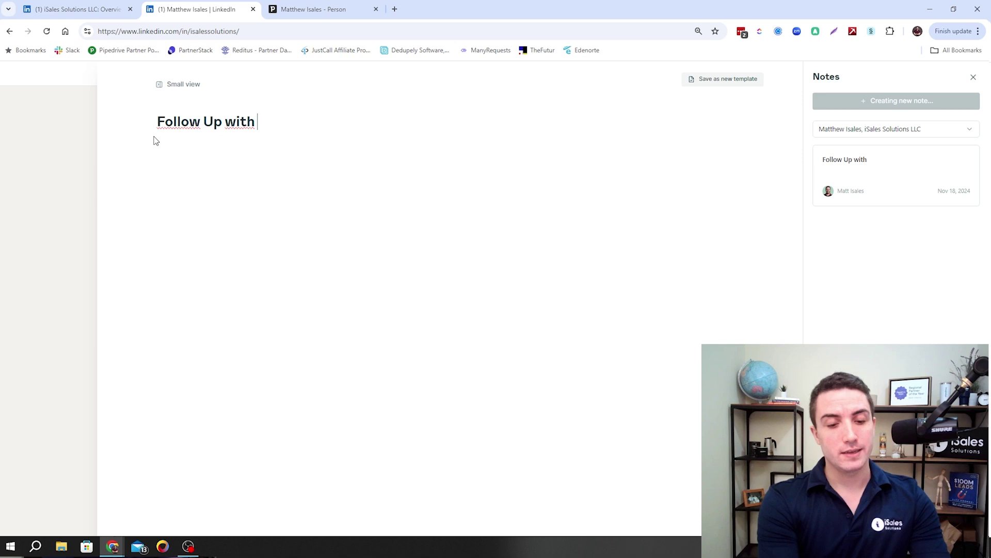
pyautogui.write(' Matt')
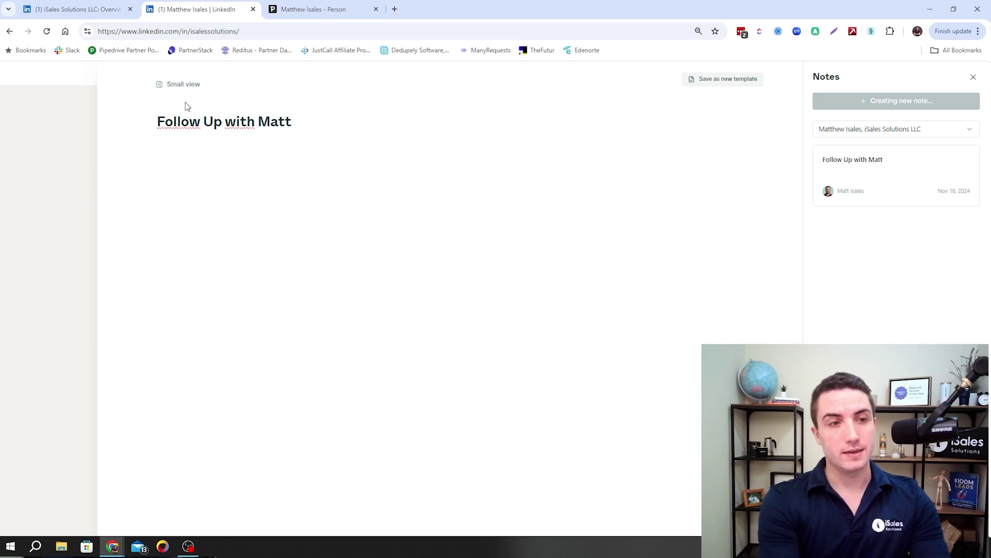
pyautogui.write(' about Part')
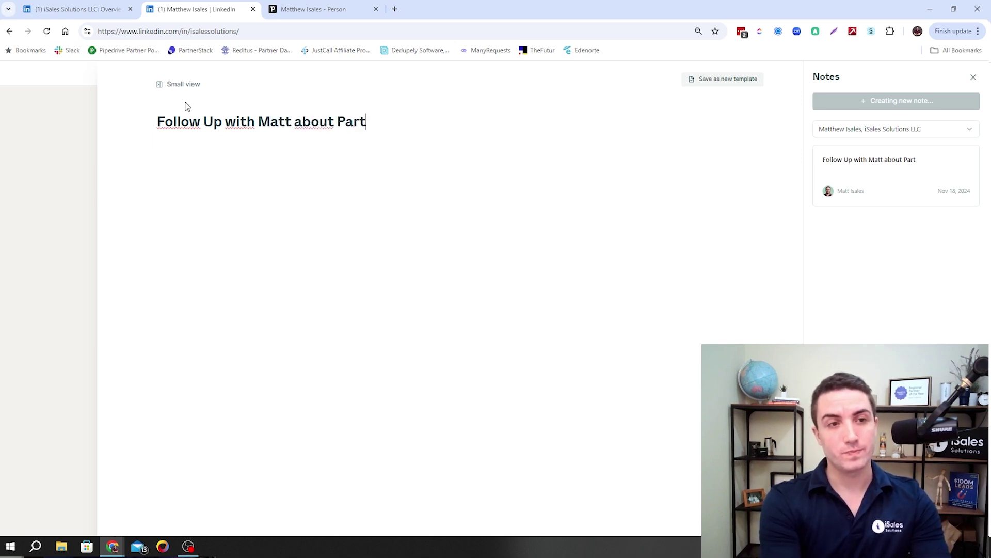
pyautogui.write('nership o')
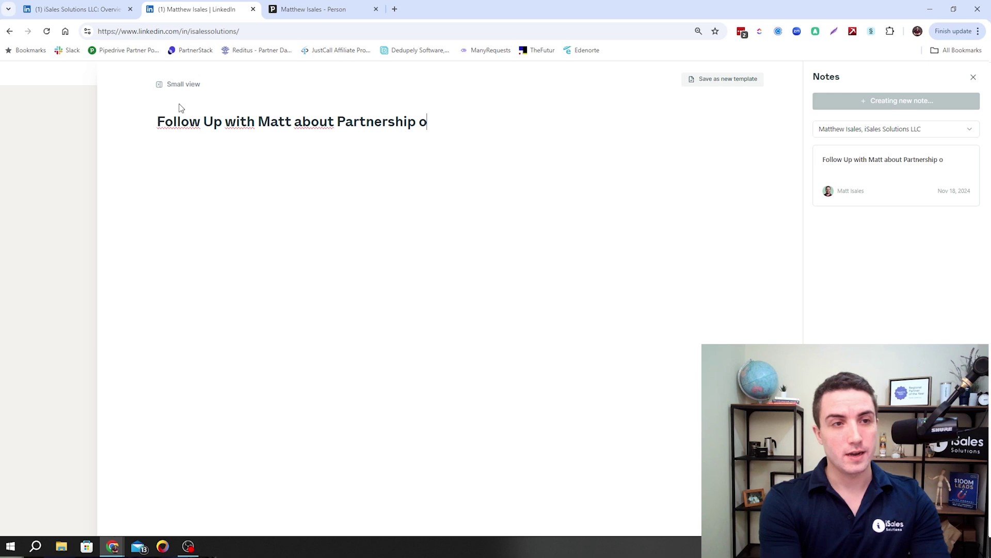
pyautogui.write('pps')
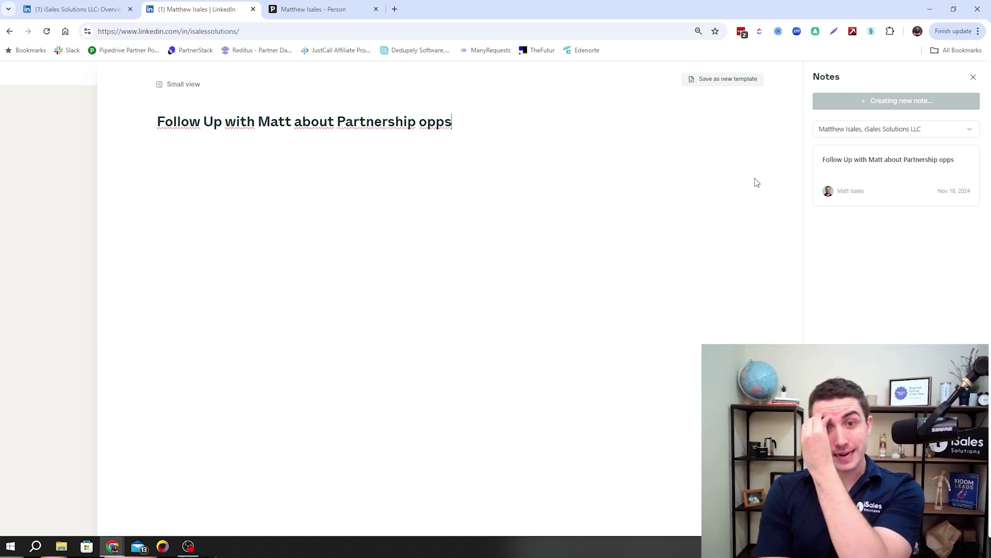
pyautogui.click(930, 103)
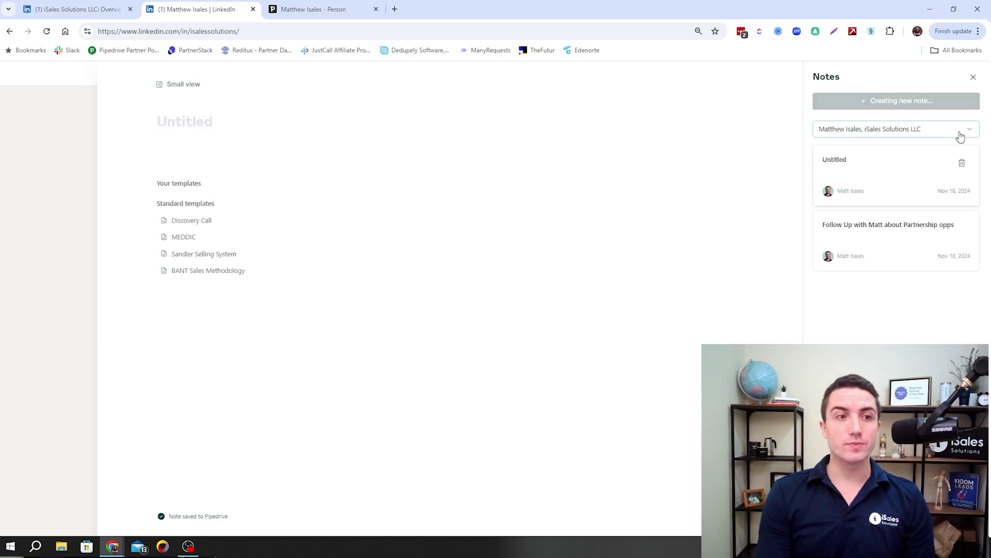
pyautogui.click(974, 80)
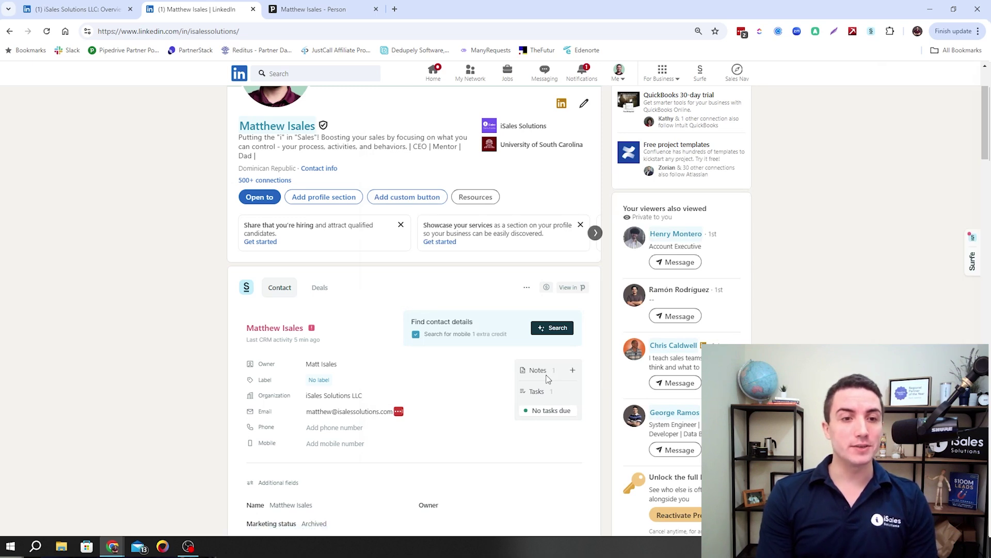
pyautogui.click(312, 9)
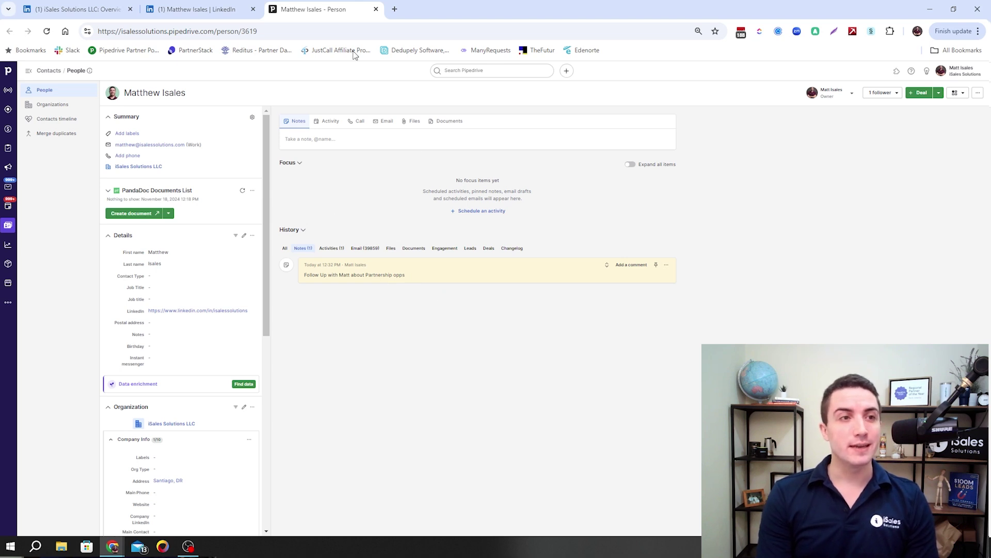
pyautogui.click(185, 11)
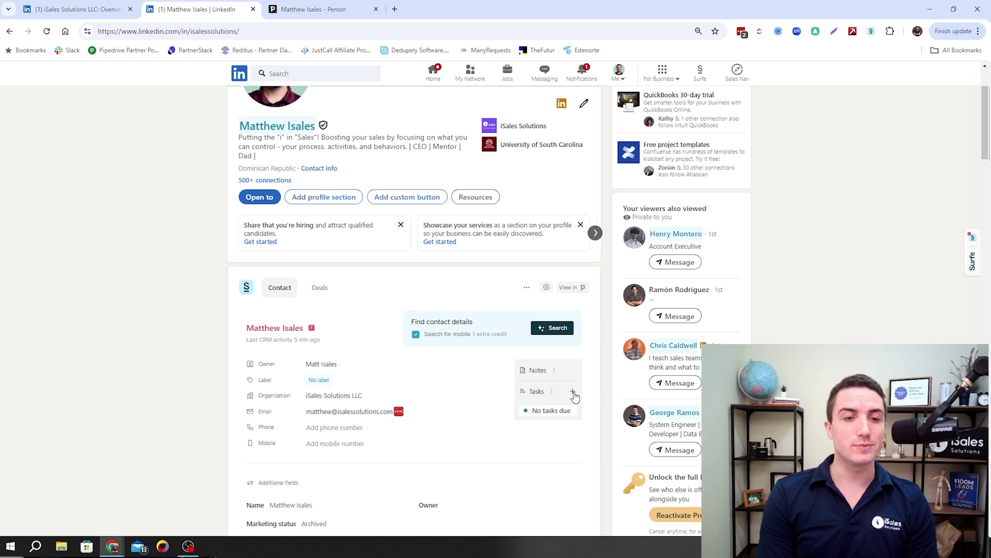
# Create a To do task about the contact's conference experience, due Nov 21
pyautogui.click(574, 393)
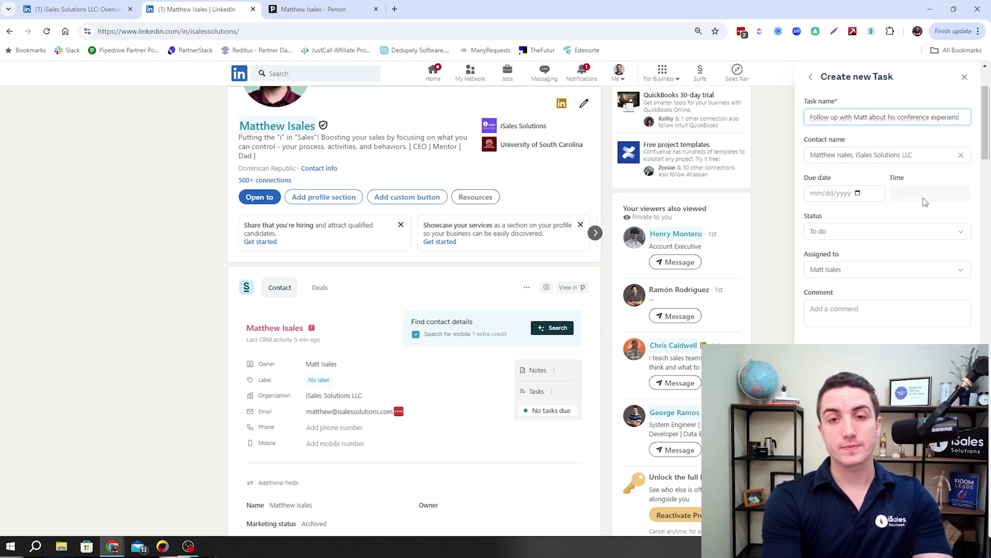
pyautogui.write('e')
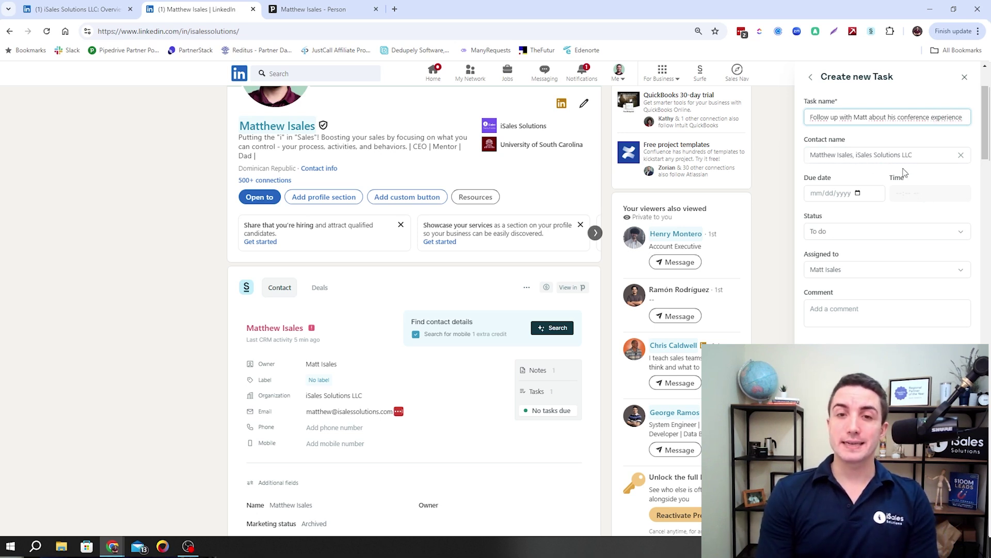
pyautogui.click(858, 193)
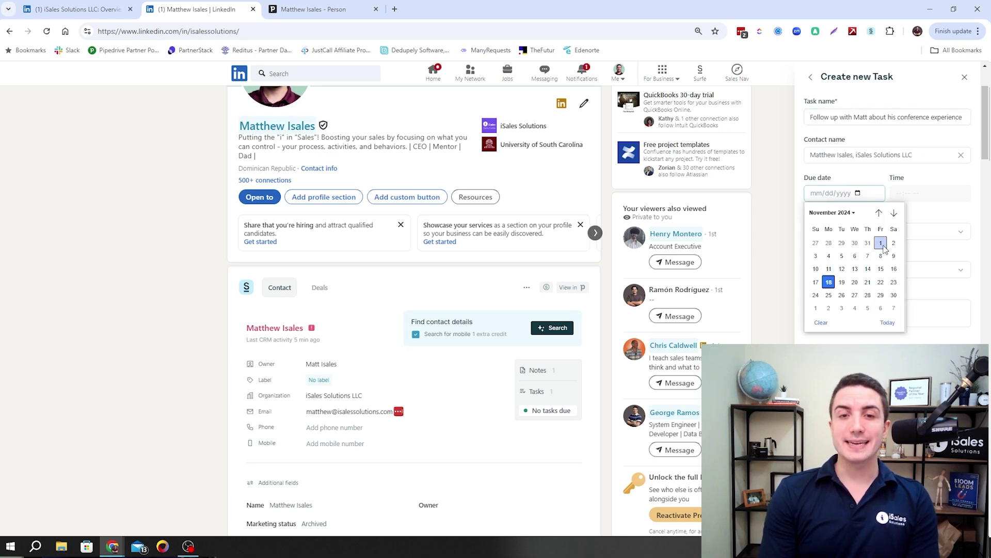
pyautogui.click(869, 286)
pyautogui.click(873, 294)
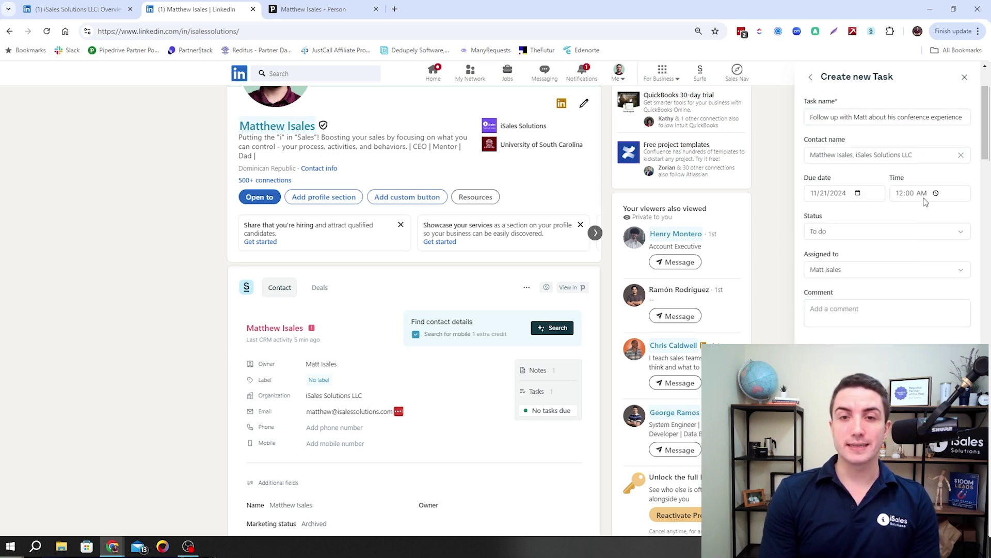
pyautogui.click(889, 231)
pyautogui.click(888, 231)
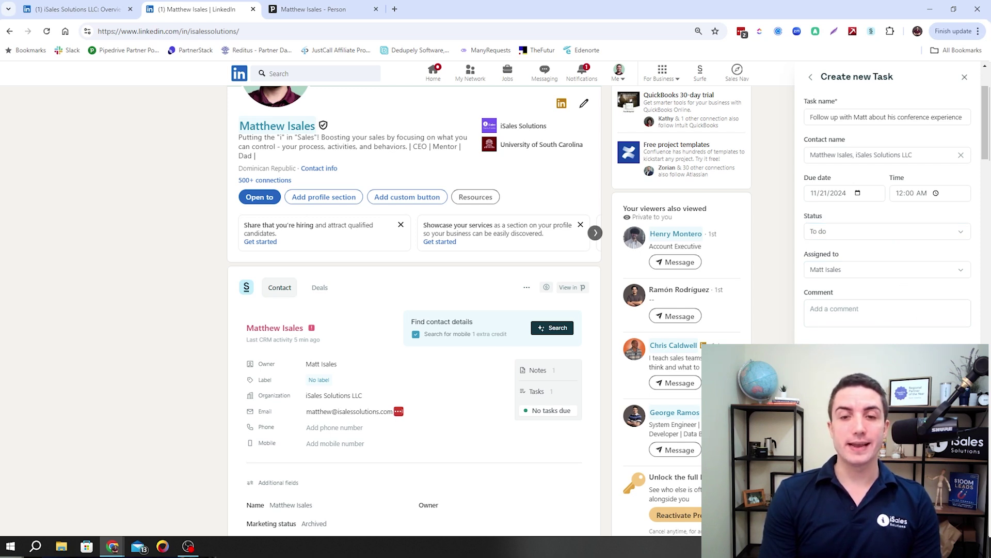
pyautogui.click(302, 7)
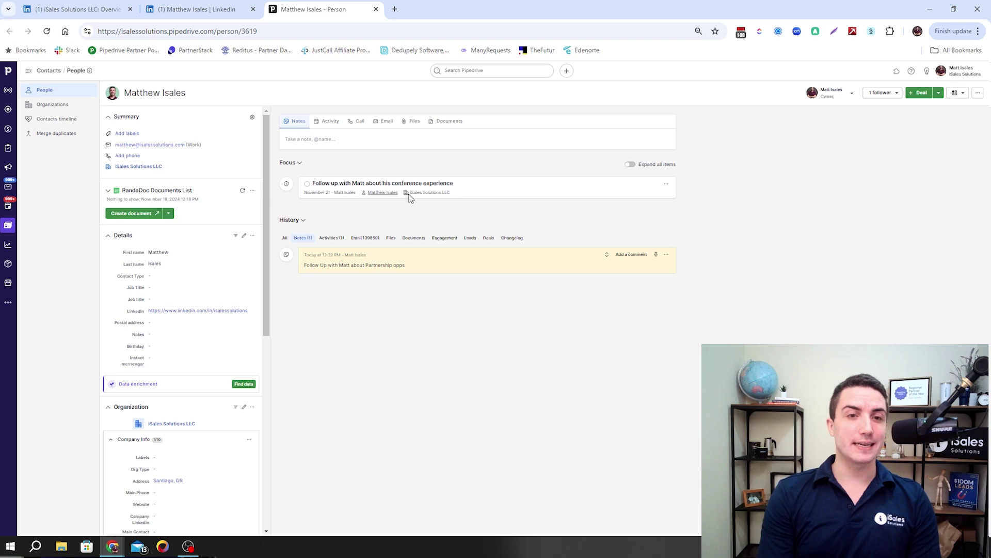
pyautogui.click(201, 9)
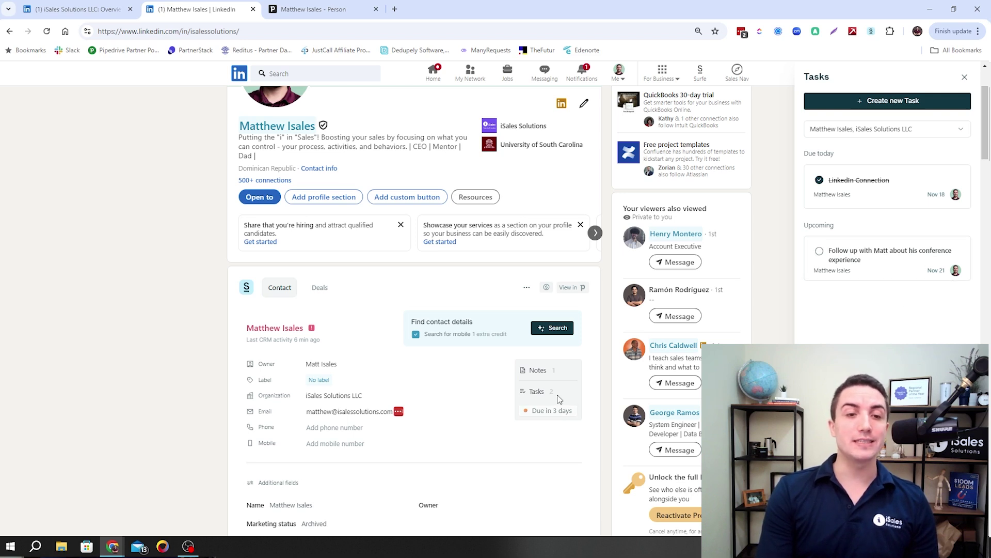
# Show the follow-up task's details, due 11/21/2024 at 04:00 AM
pyautogui.moveTo(565, 420)
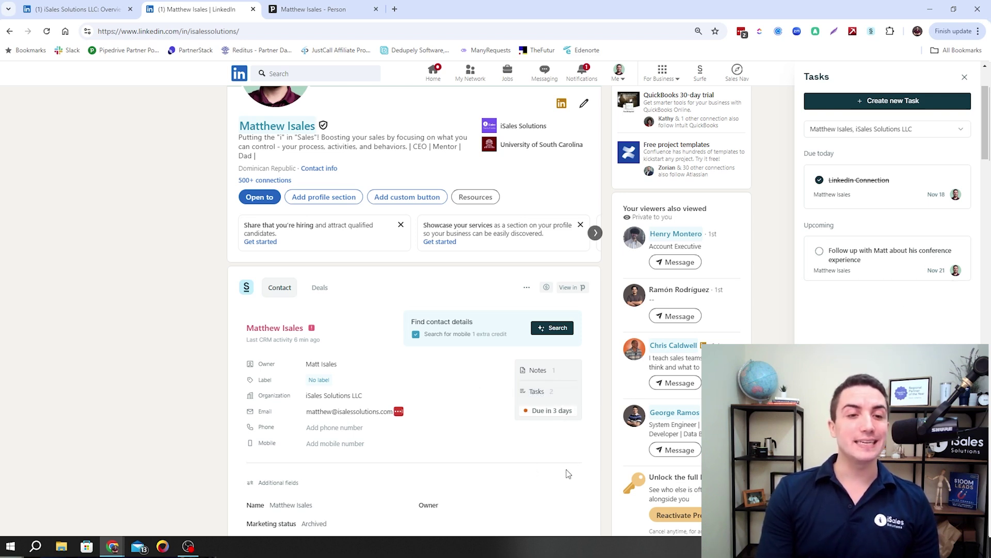
pyautogui.click(560, 411)
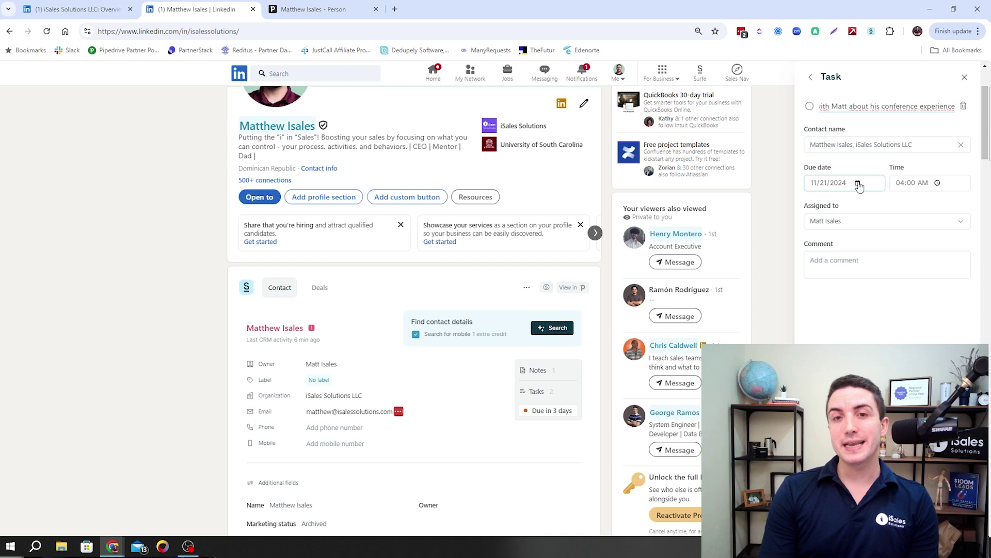
pyautogui.scroll(1, 873, 219)
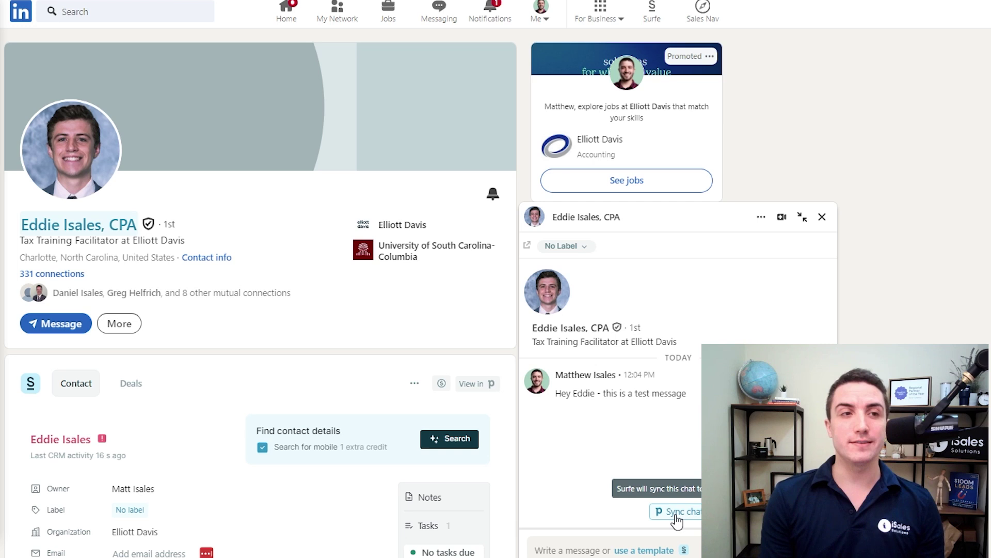
# Sync the test-message LinkedIn chat with the second contact to Pipedrive
pyautogui.click(689, 514)
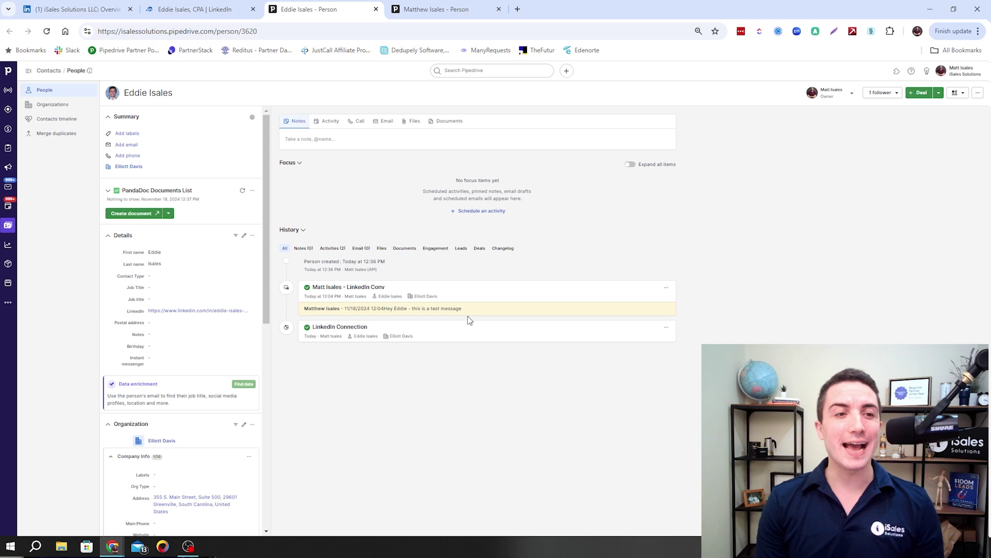
# Return to the second contact's LinkedIn profile and its message thread
pyautogui.click(376, 287)
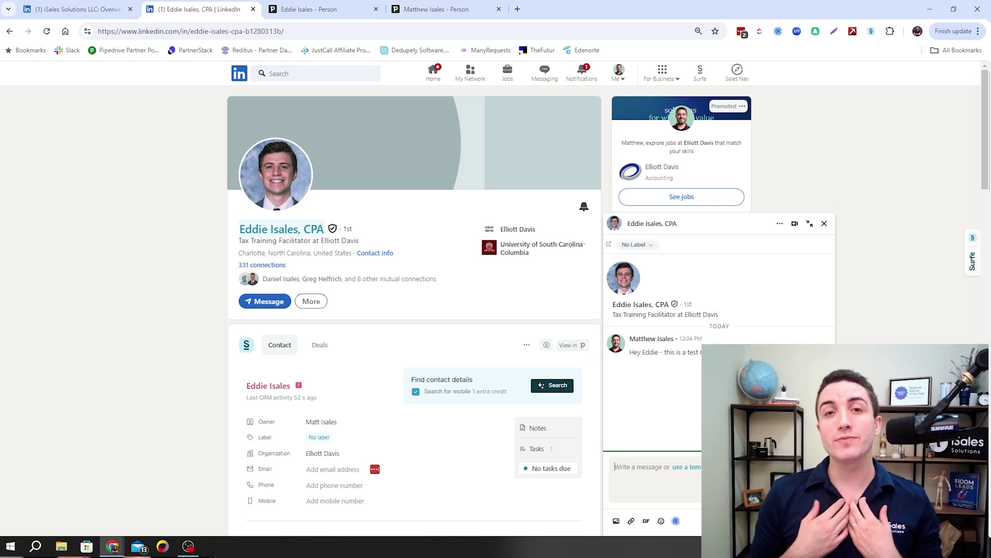
# Bring up Surfe's message templates beside the LinkedIn chat
pyautogui.click(689, 466)
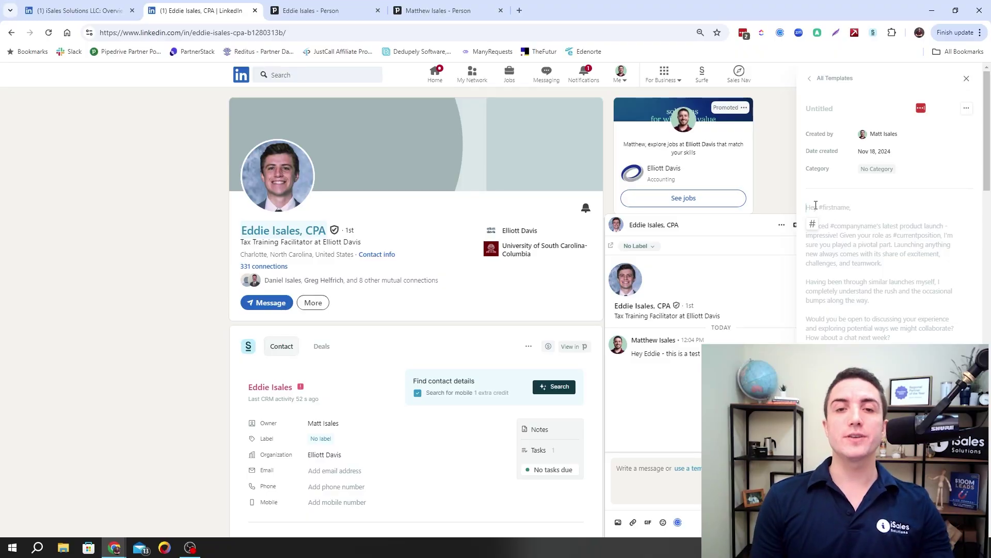
# Write 'Hey' followed by the firstname variable in the template body
pyautogui.write('He')
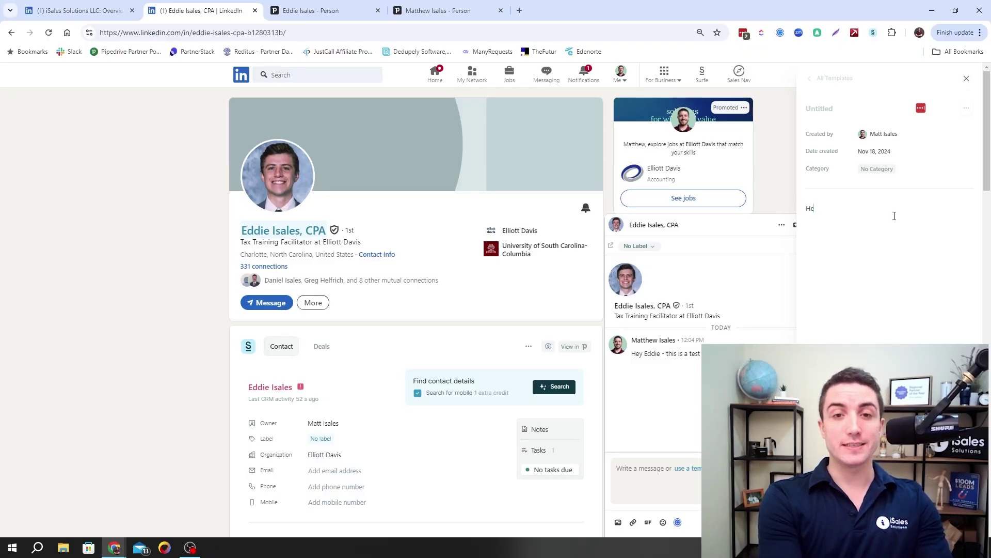
pyautogui.write('y #first')
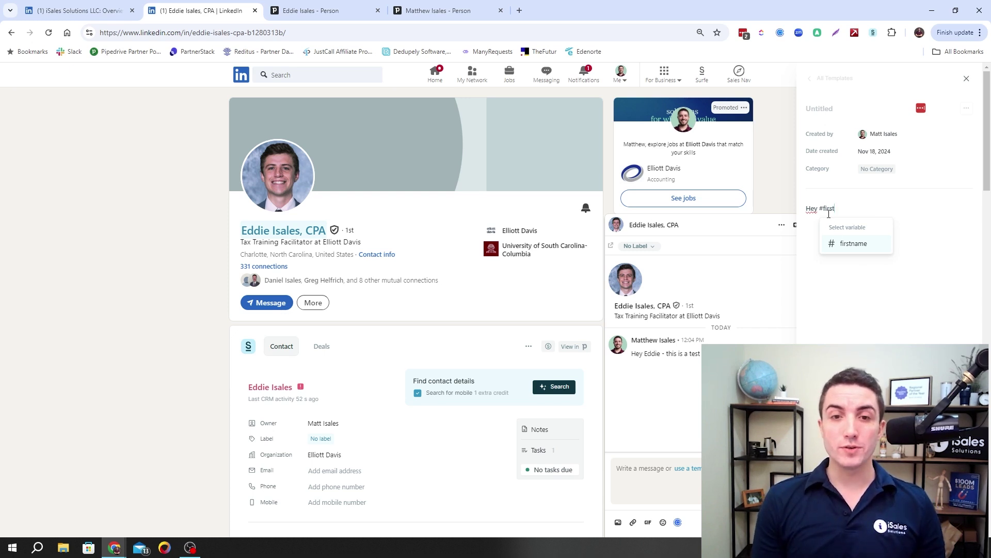
pyautogui.click(843, 244)
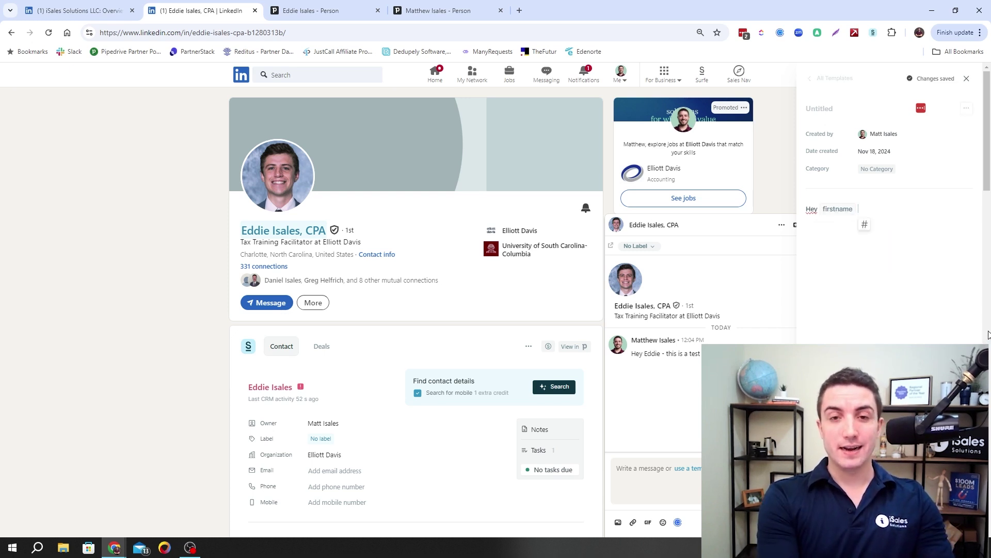